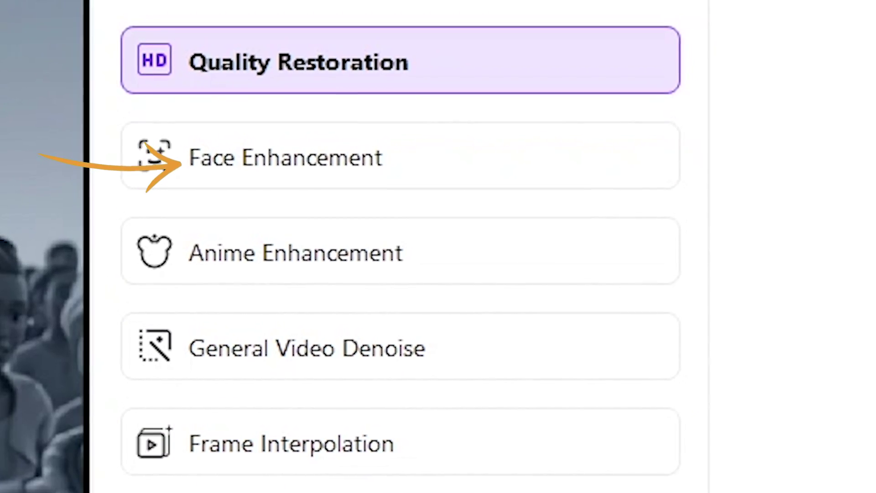
Download UniConverter from the Wondershare page, then install and launch the app
mouse_move(320, 57)
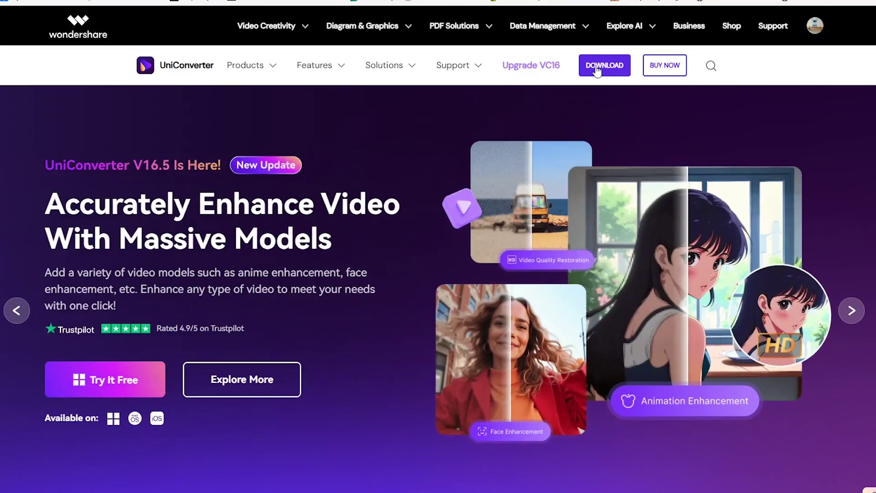
click(597, 69)
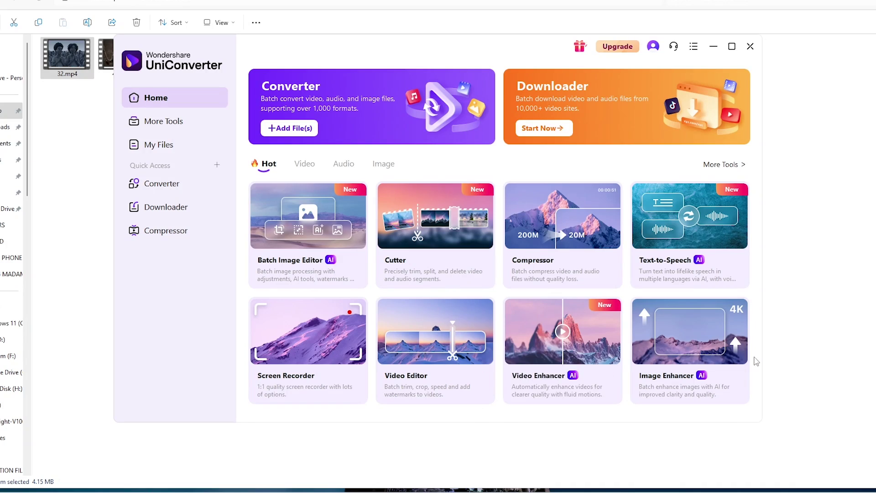
Open the AI Video Enhancer and add the clip 32.mp4 from the file browser
mouse_move(702, 395)
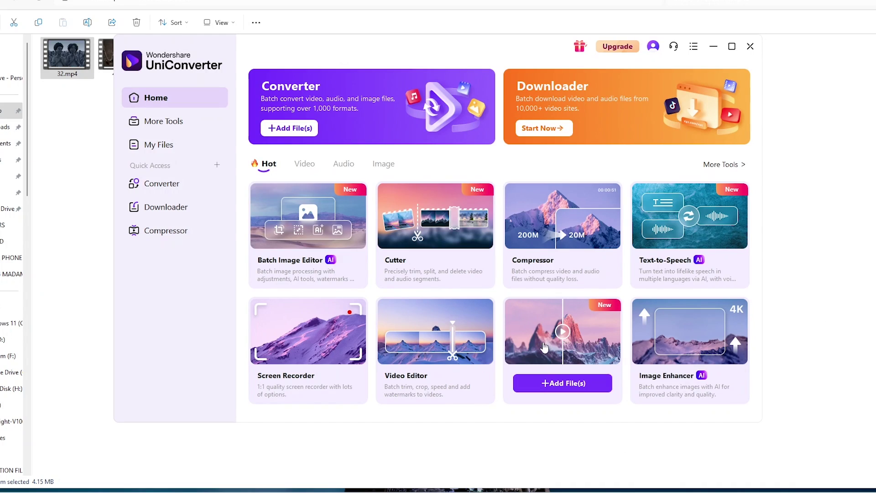
click(545, 347)
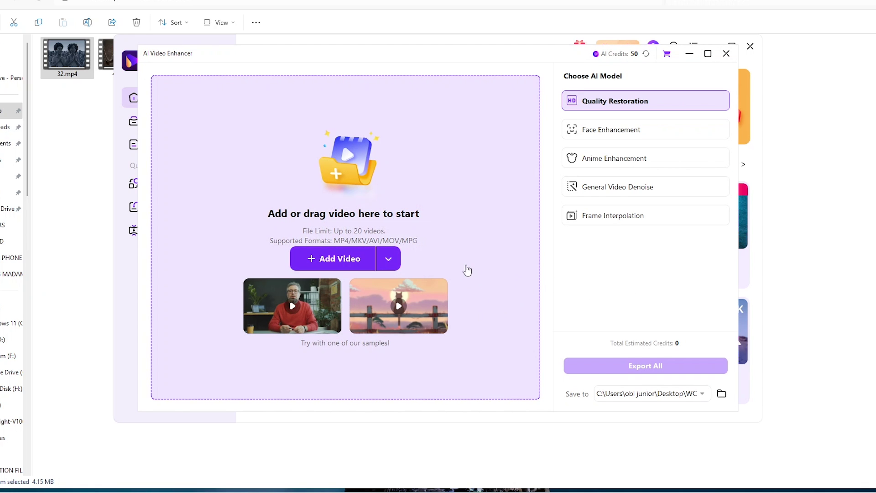
click(339, 259)
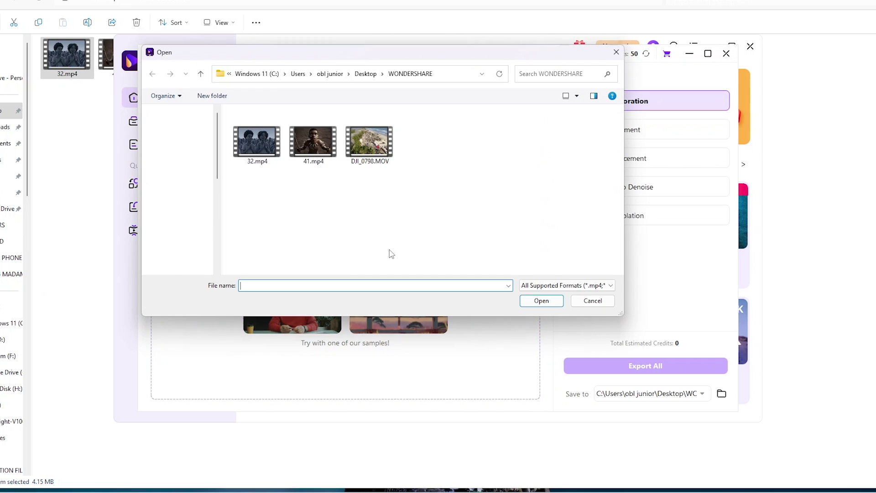
click(248, 135)
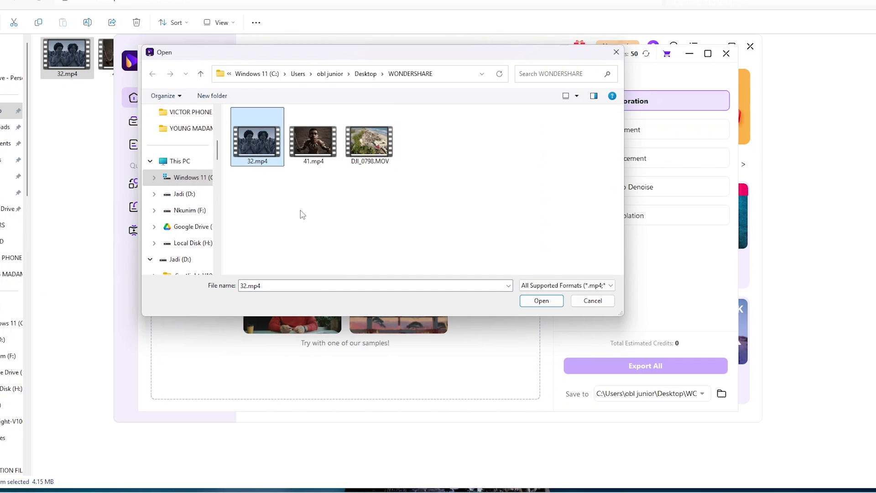
click(541, 301)
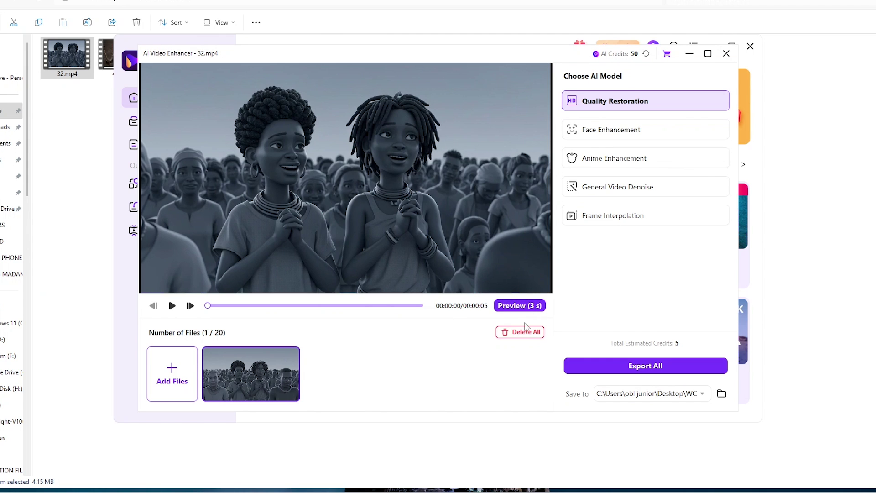
Remove all loaded videos, then drag 32.mp4 from Explorer into the AI Video Enhancer
click(519, 338)
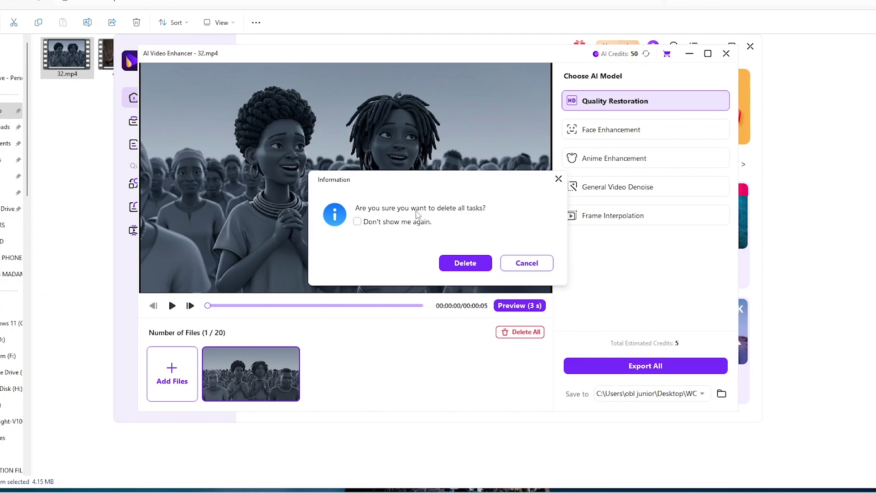
click(464, 262)
key(alt+F4)
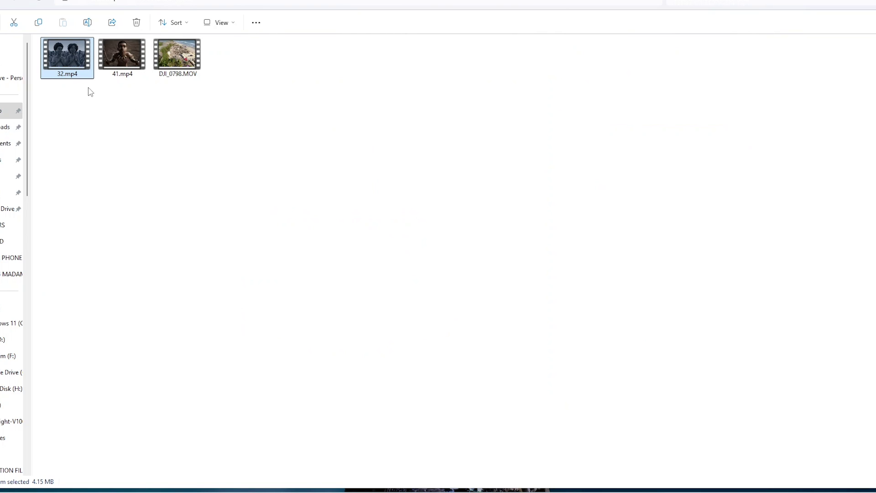
drag(65, 47, 384, 208)
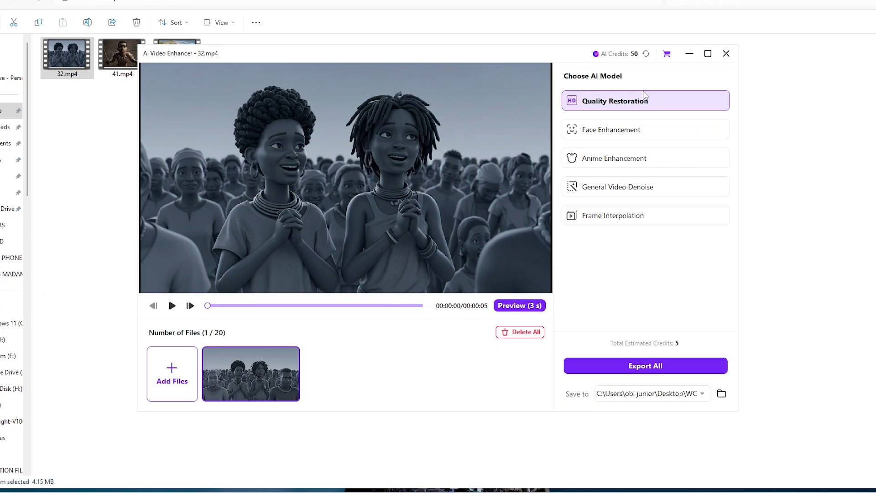
mouse_move(621, 137)
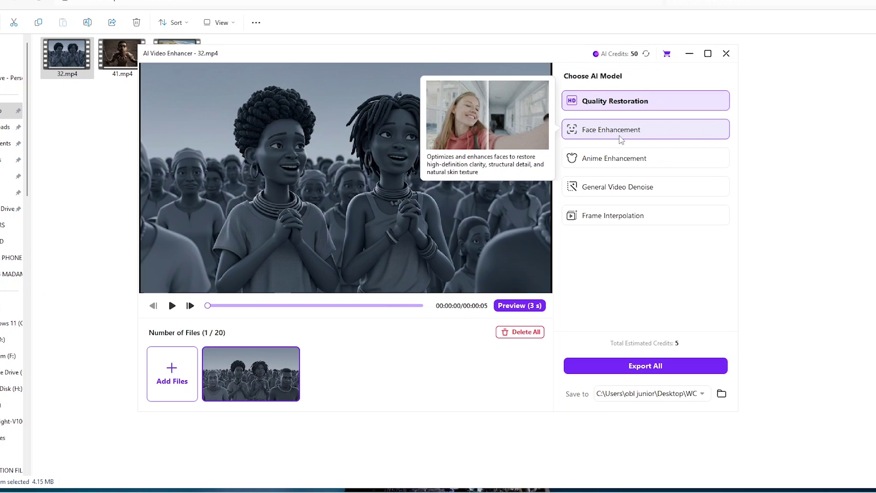
mouse_move(616, 184)
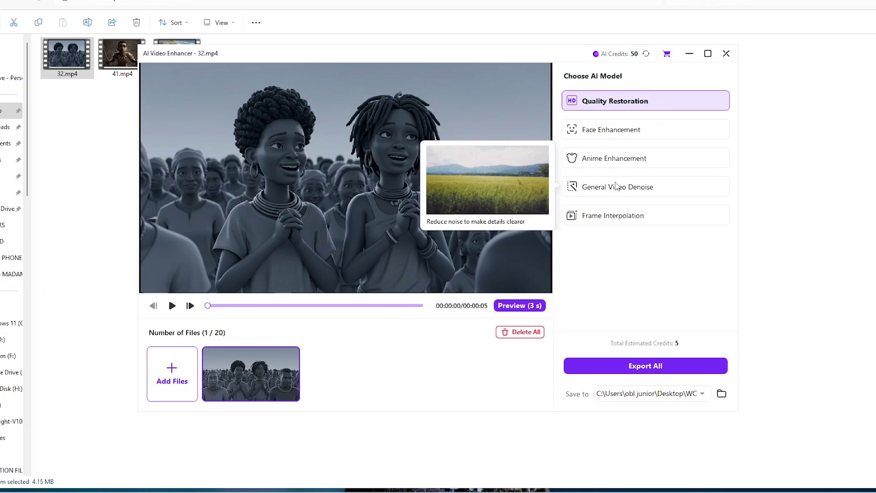
mouse_move(622, 216)
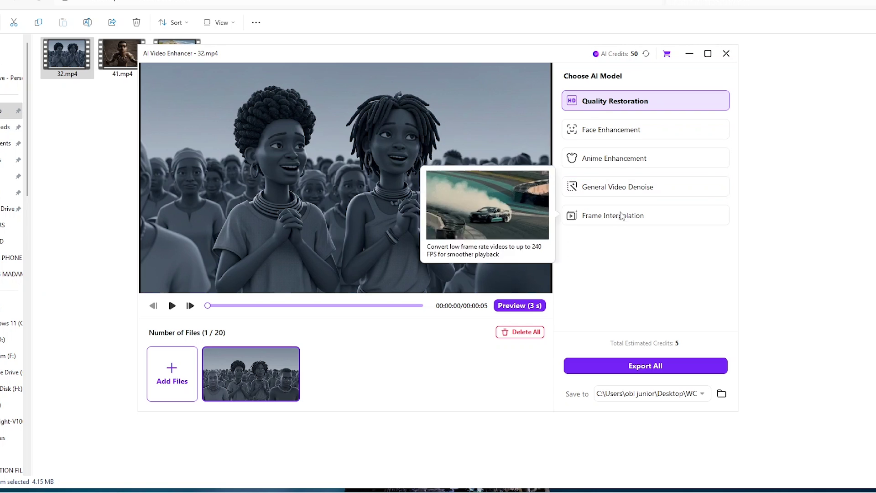
mouse_move(656, 181)
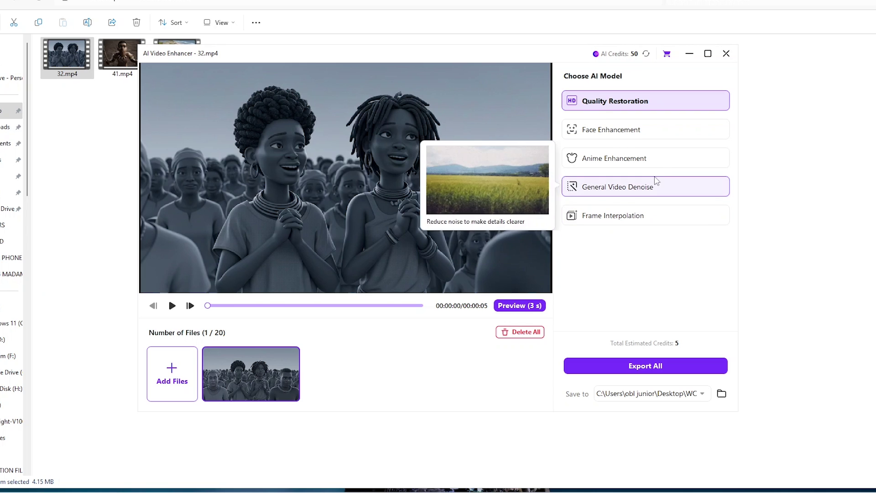
mouse_move(653, 163)
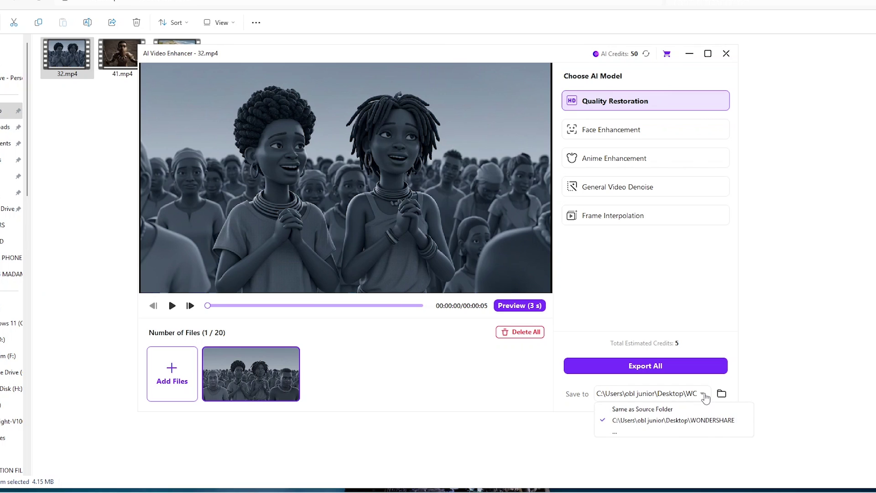
Choose the output folder and export the Quality Restoration version of 32.mp4
click(615, 432)
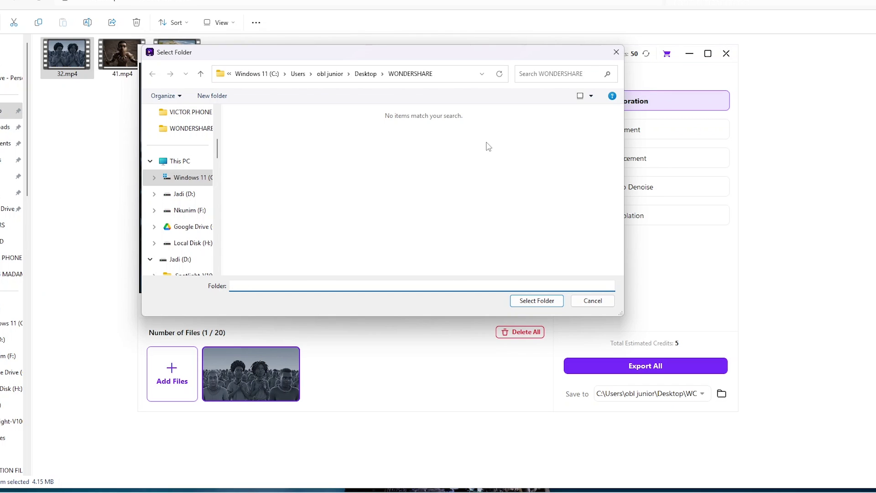
click(531, 304)
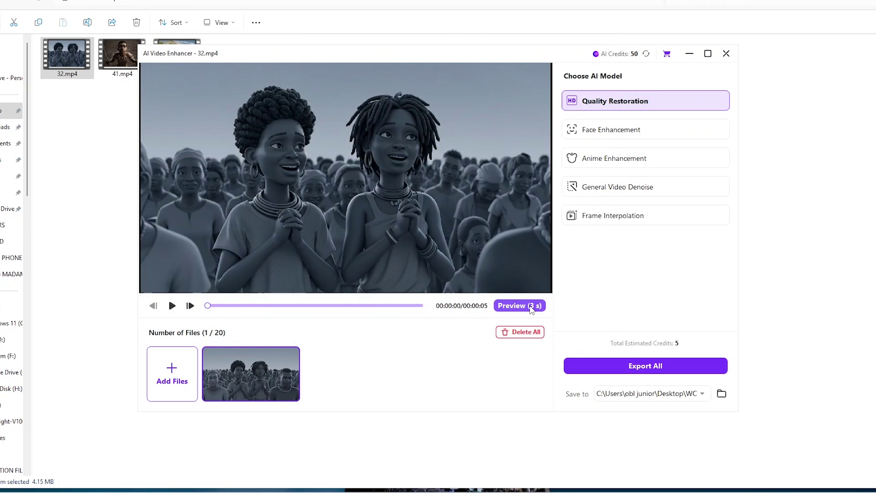
click(629, 372)
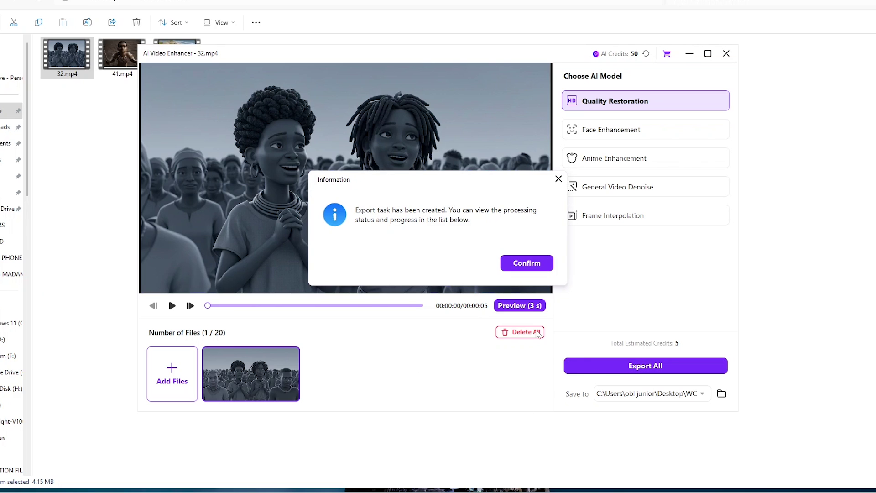
click(525, 265)
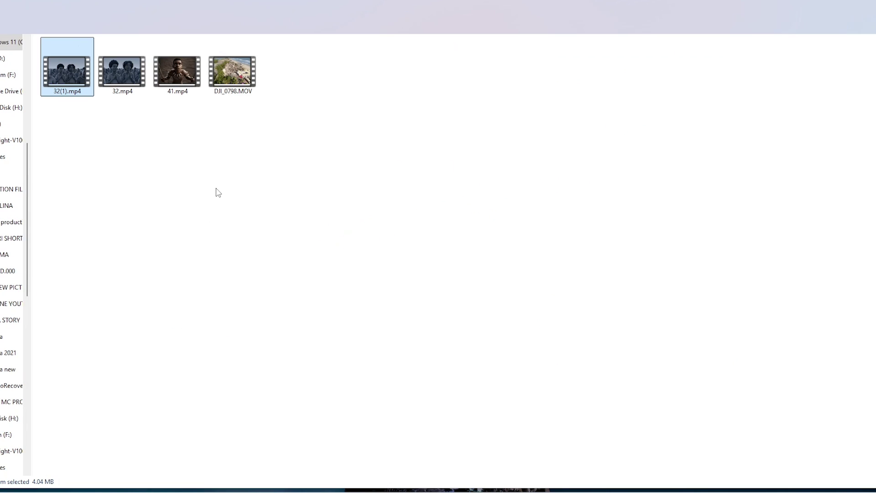
Switch from File Explorer back to the emptied AI Video Enhancer window
key(alt+Tab)
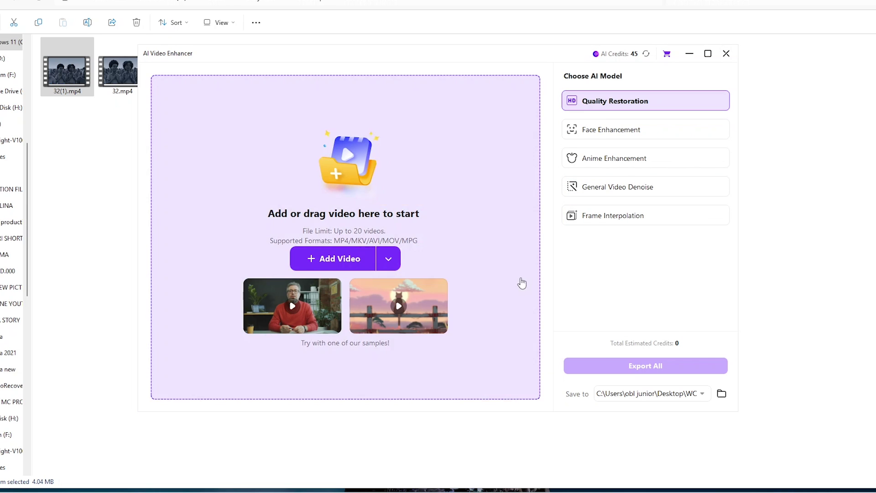
Load 32(1).mp4 and apply Face Enhancement with 2X upscaling to 2560 x 1440
click(353, 260)
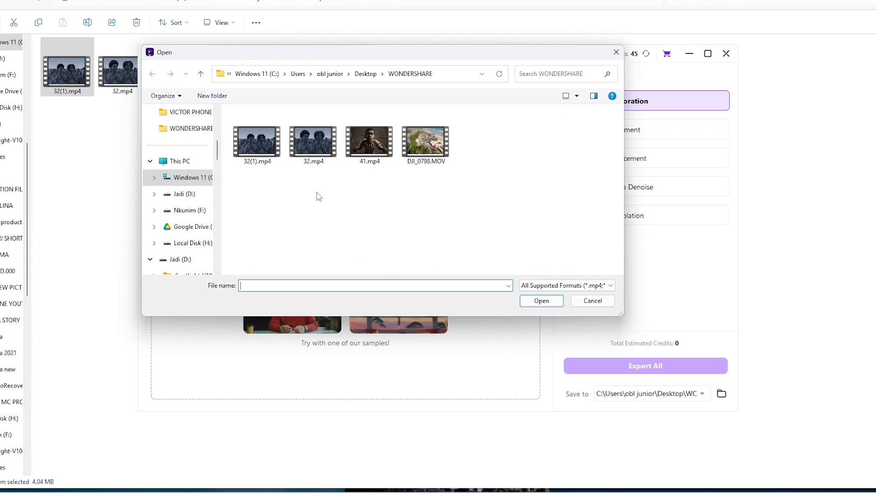
click(274, 149)
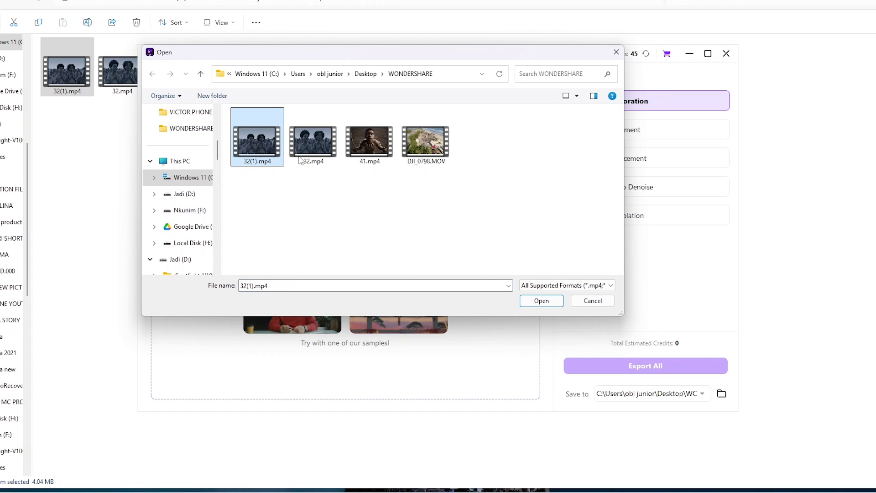
click(549, 305)
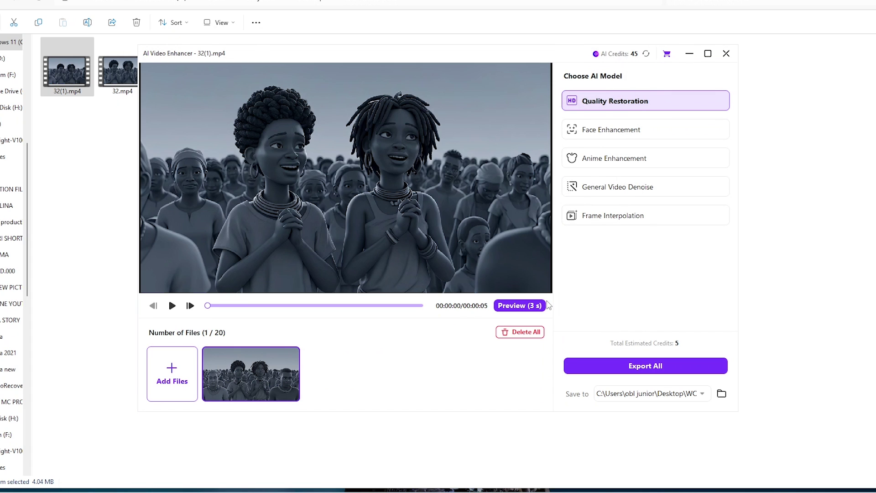
click(606, 132)
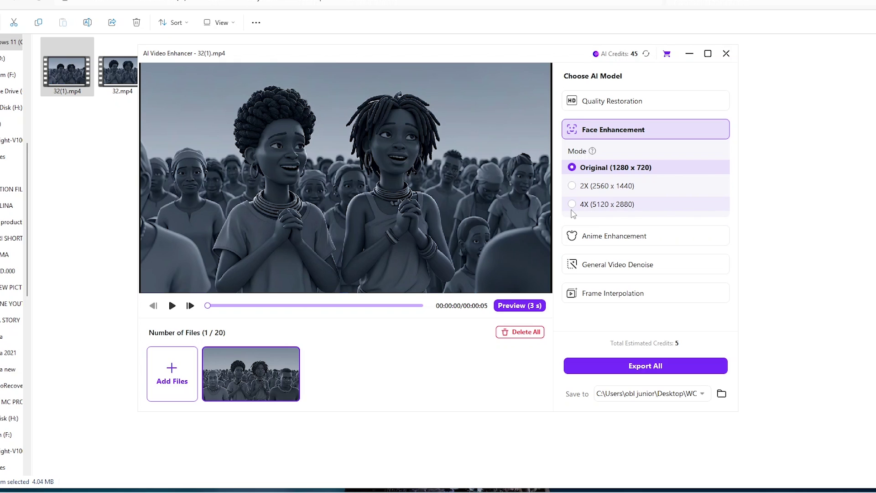
click(574, 187)
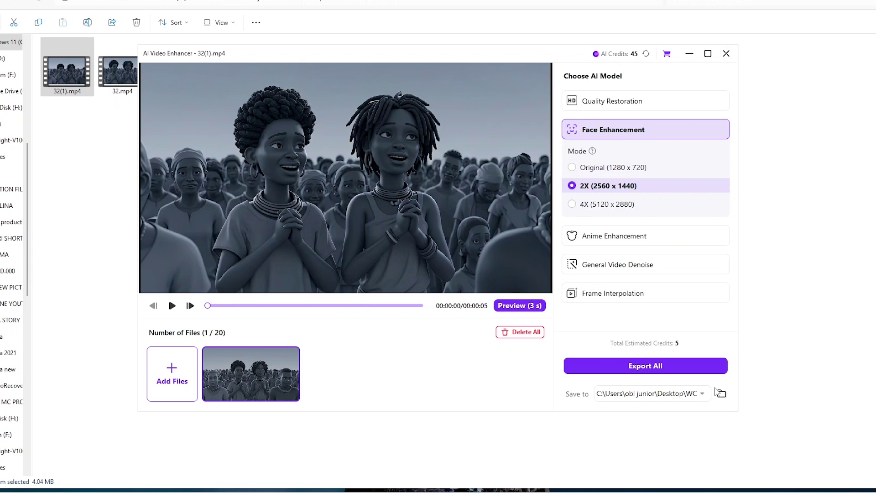
Set the output folder and export the face-enhanced 2X clip
click(639, 431)
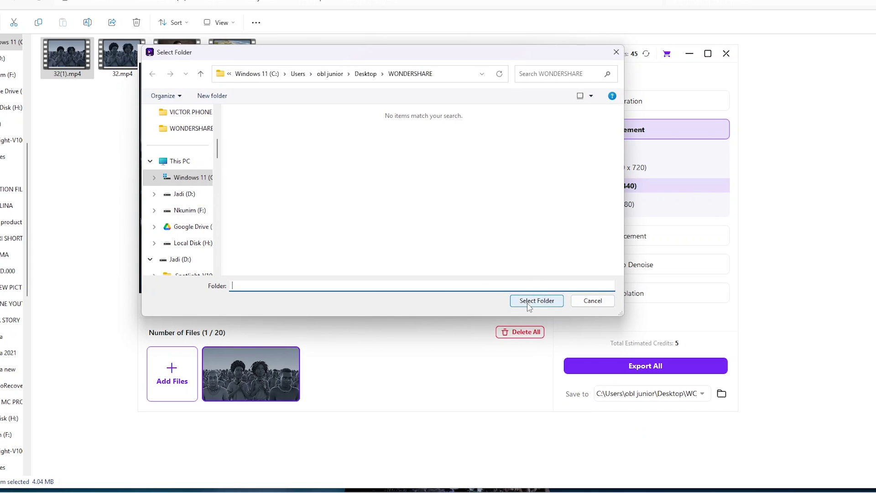
click(529, 302)
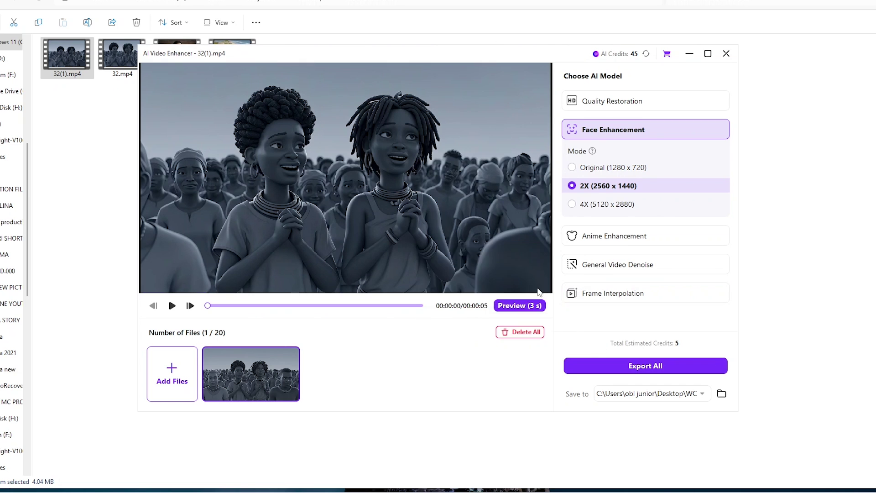
click(629, 367)
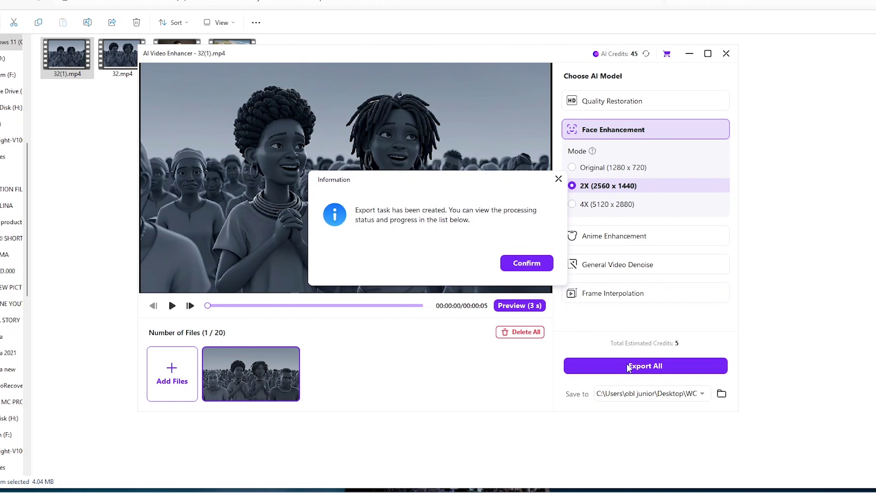
click(521, 267)
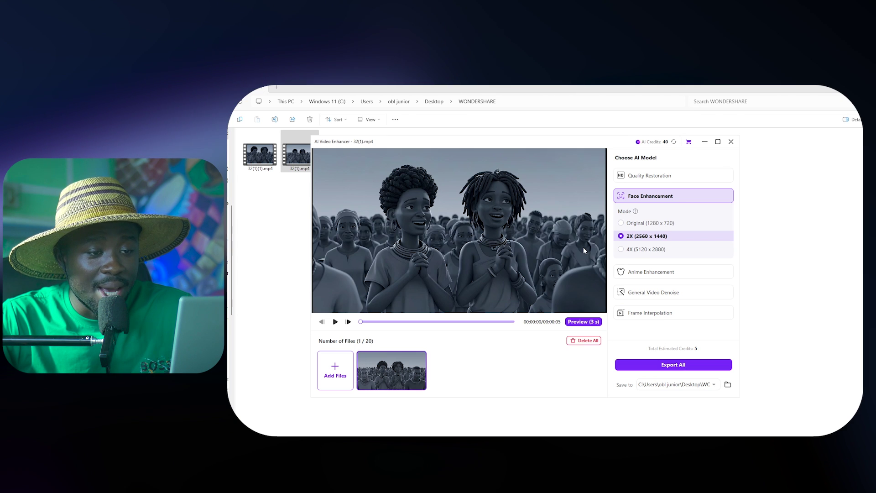
Export the clip with Frame Interpolation at 2X (60 FPS) to the chosen save folder
click(649, 314)
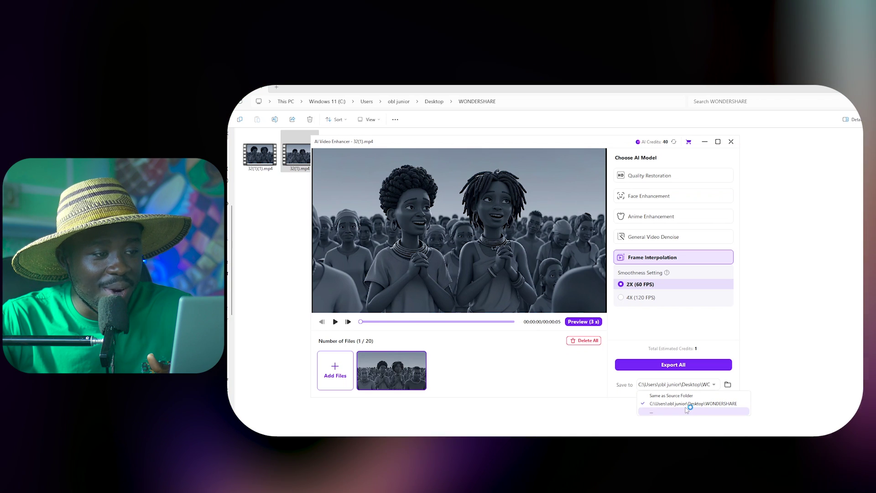
click(681, 411)
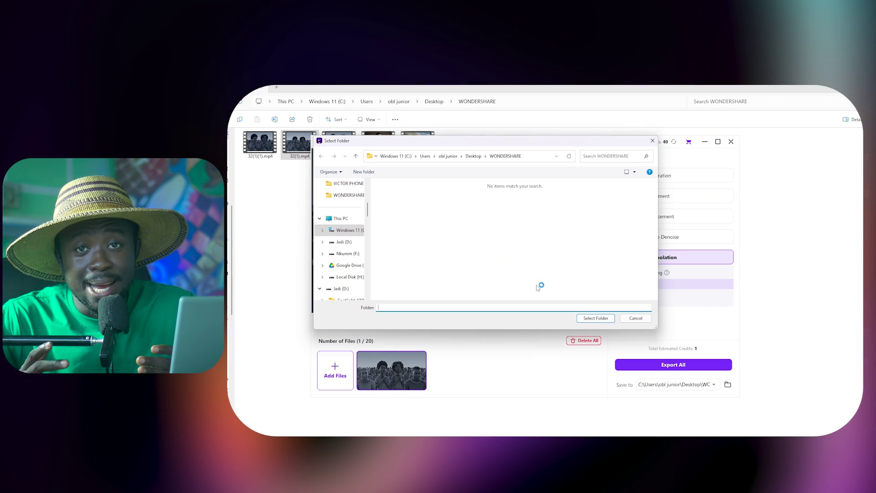
click(594, 320)
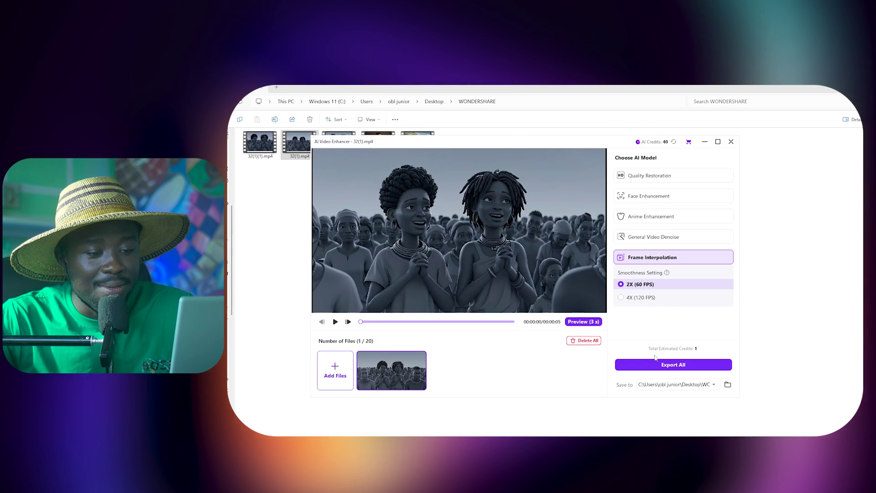
click(665, 366)
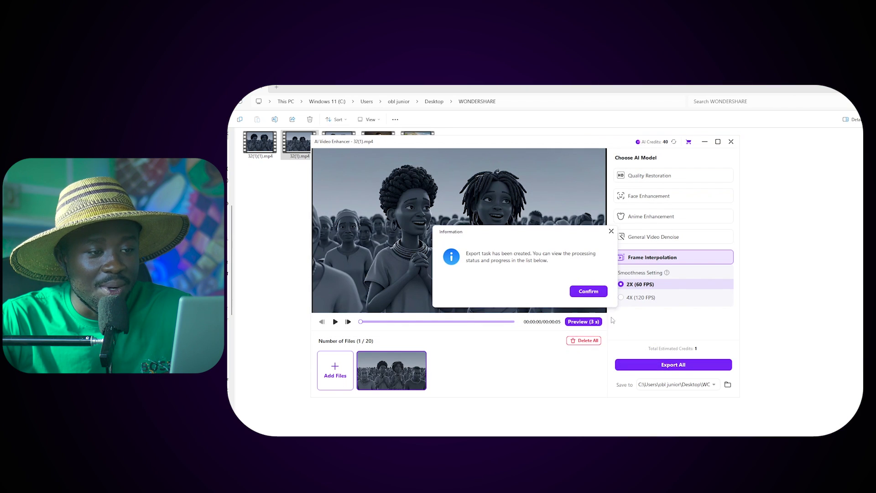
click(594, 293)
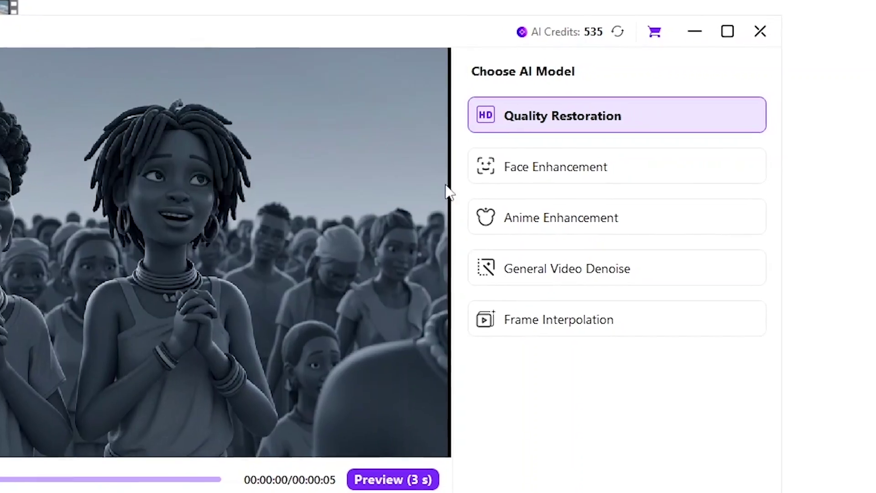
Reselect Face Enhancement with the 2X (2560 x 1440) upscale mode
click(554, 166)
click(445, 297)
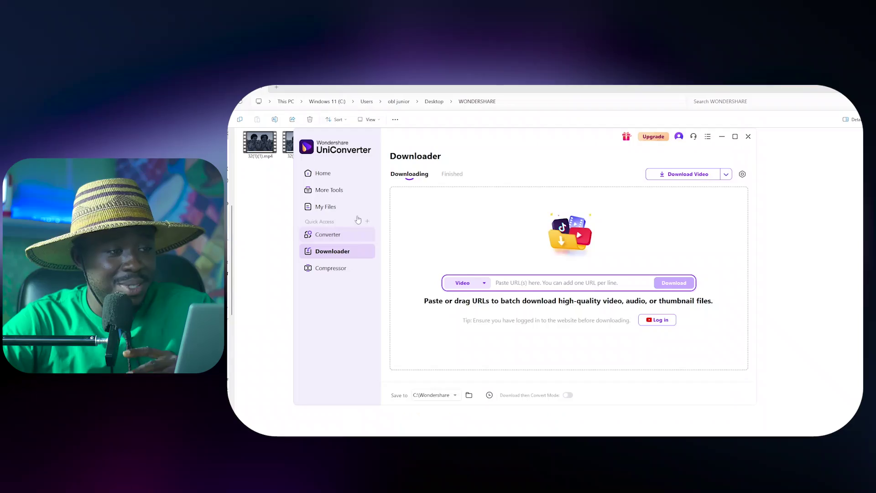
click(327, 235)
Go to the Converter from Home and add 32(1)(1).mp4 to its list
click(325, 174)
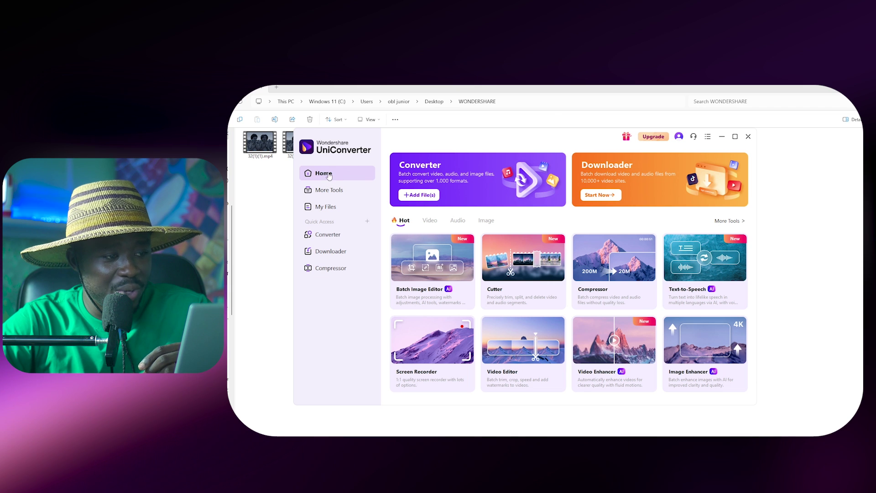
click(330, 235)
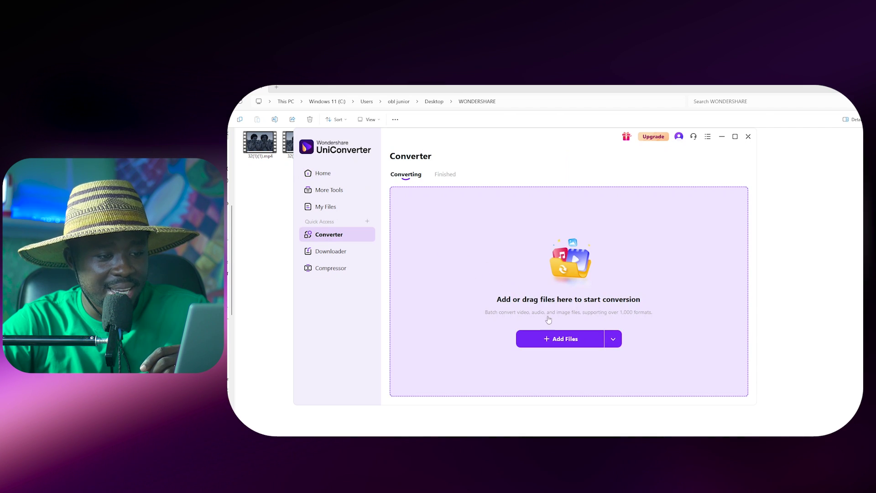
click(551, 342)
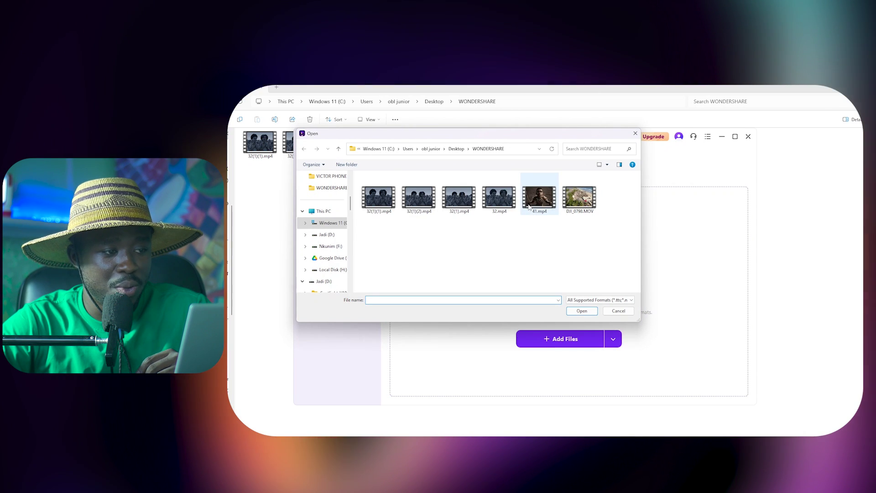
double_click(387, 202)
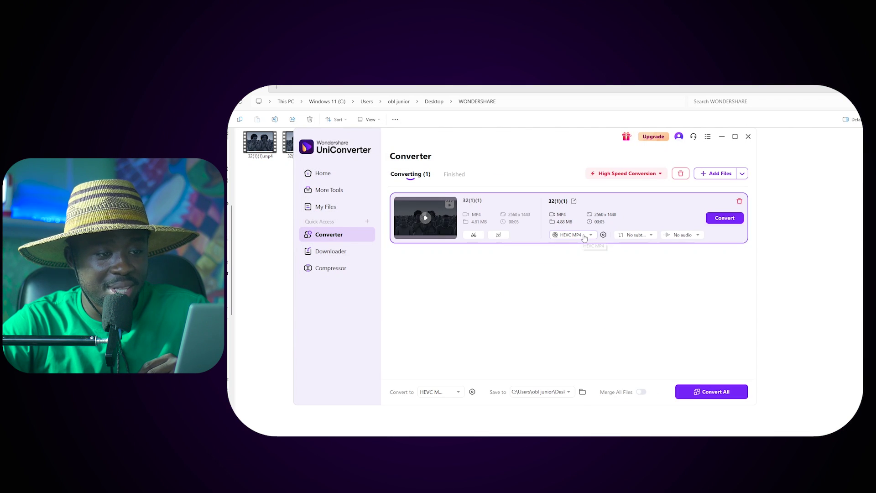
Browse the video formats and set the clip's output to MP4 HD 1080P (1920 x 1080)
click(583, 235)
click(583, 248)
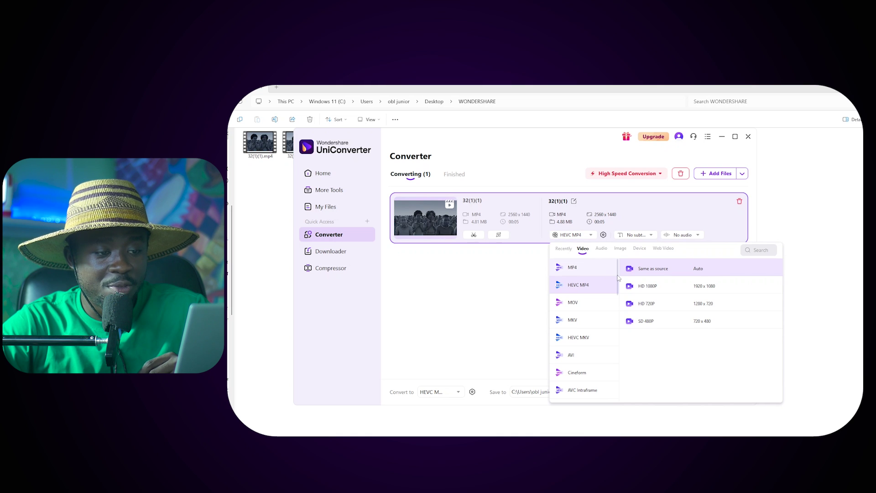
click(578, 373)
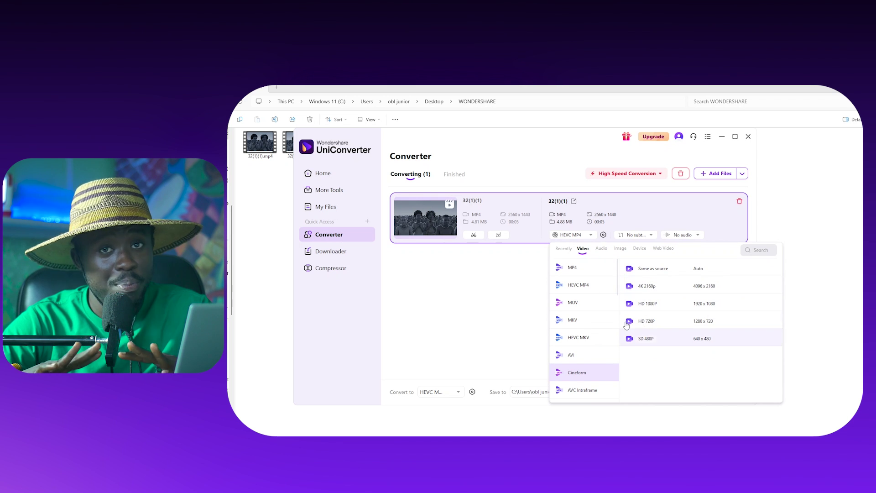
drag(619, 294, 619, 295)
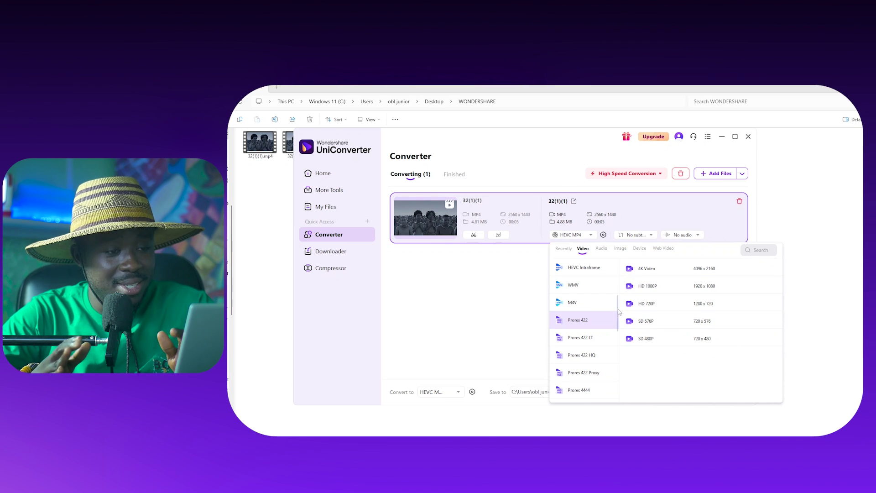
scroll(585, 328, down, 5)
click(579, 391)
click(648, 286)
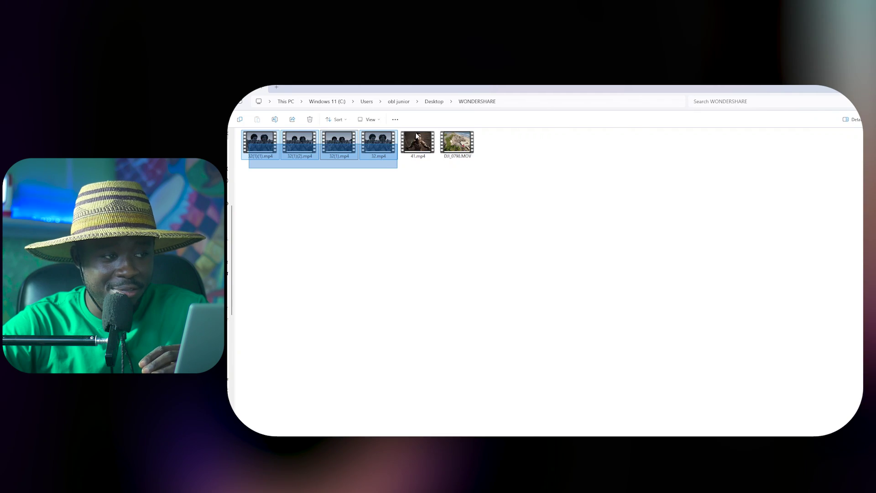
Drag the five selected videos from the WONDERSHARE folder into the Converter list
shift+click(416, 135)
drag(416, 136, 548, 274)
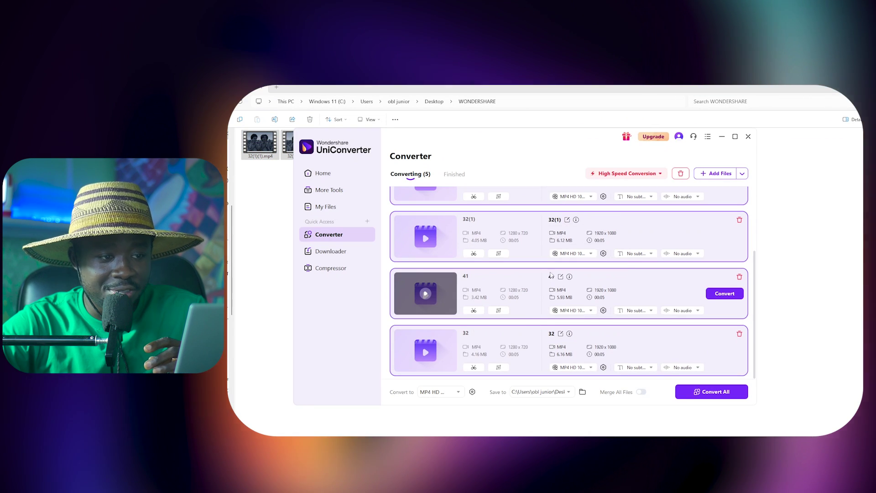
scroll(533, 267, up, 3)
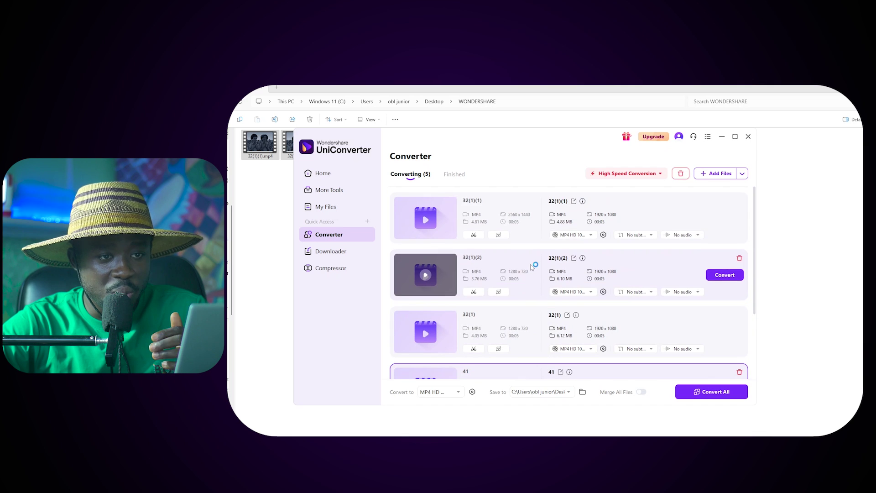
scroll(532, 265, down, 3)
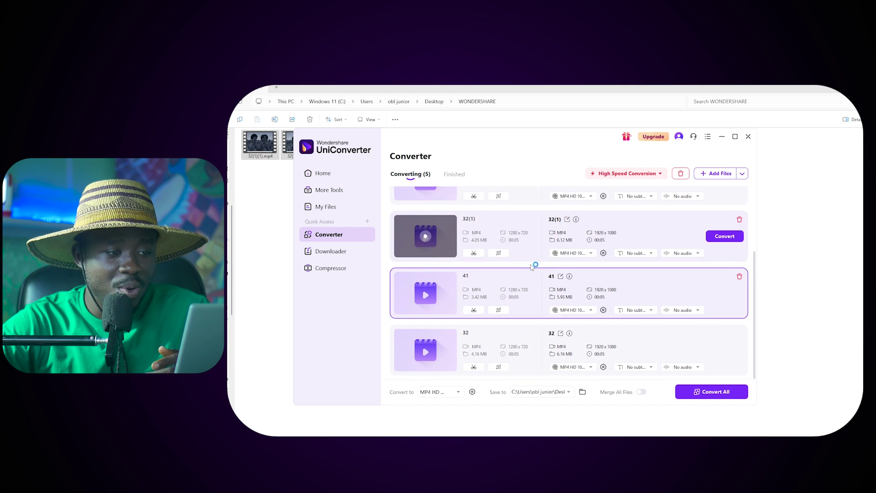
Review the output formats for all files, considering MOV, and open the output folder options
click(458, 394)
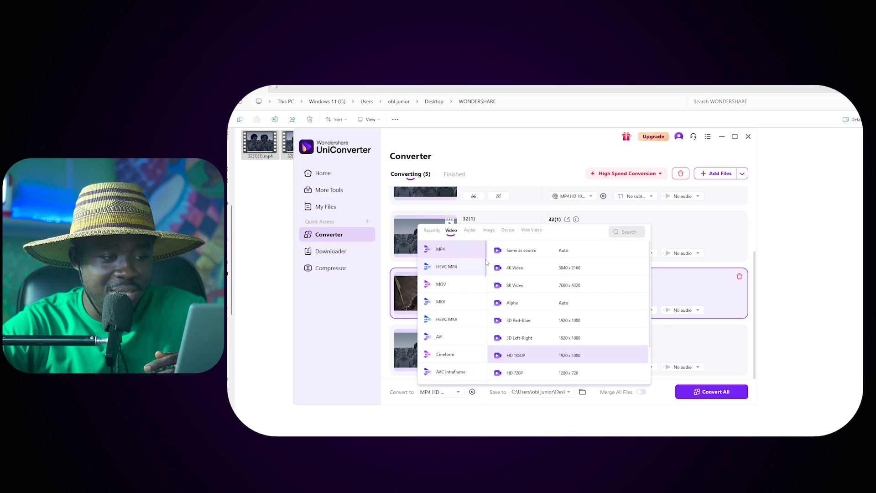
mouse_move(487, 264)
mouse_down()
mouse_move(486, 279)
mouse_move(486, 258)
mouse_up()
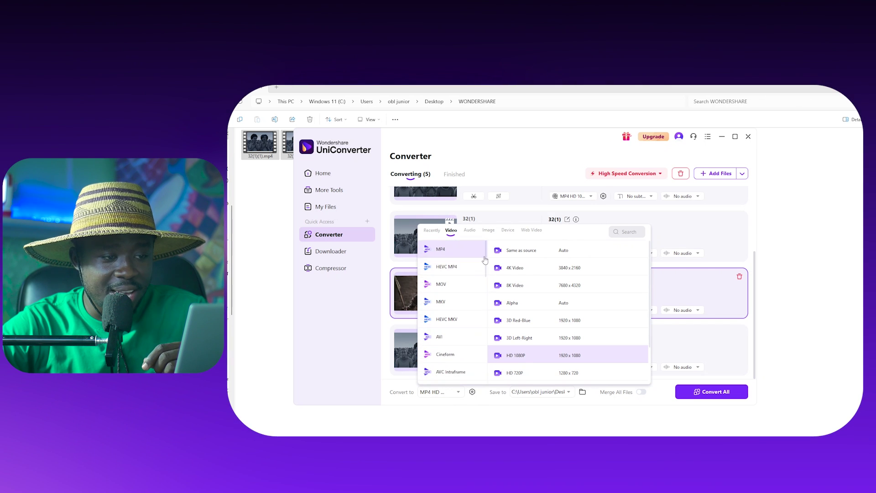
click(462, 287)
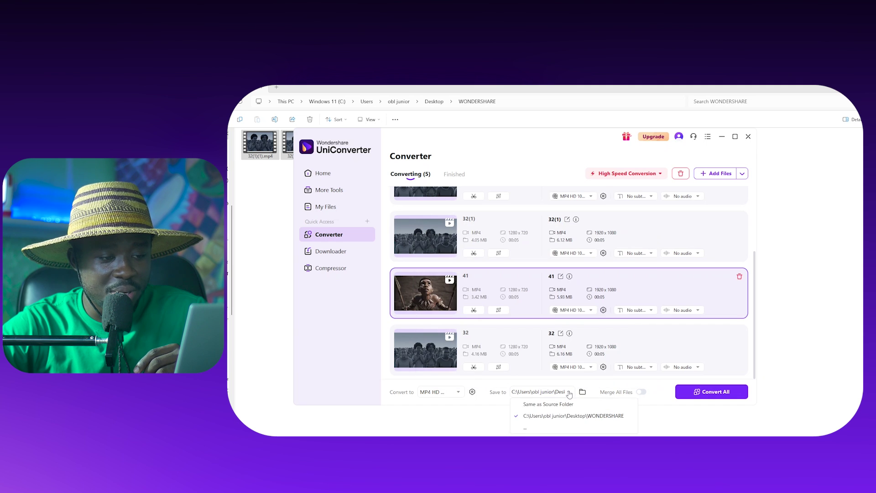
click(548, 428)
Convert all five queued clips to MP4 HD 1080P in one batch
click(614, 307)
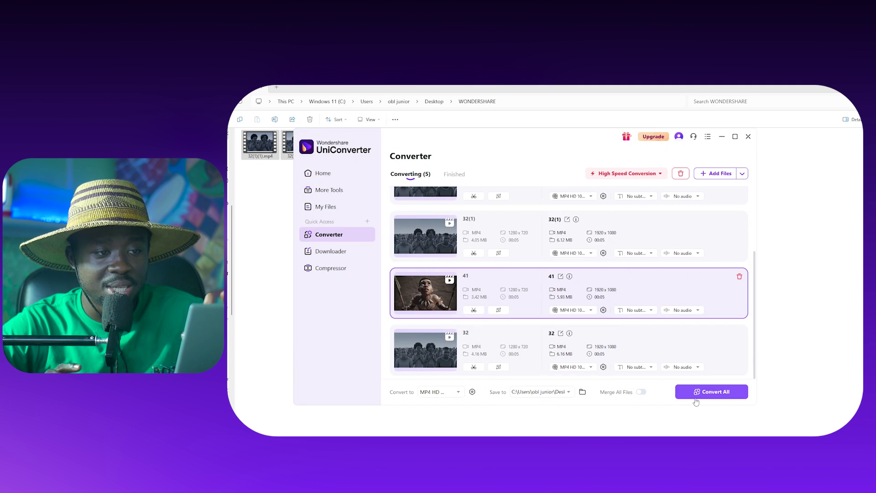